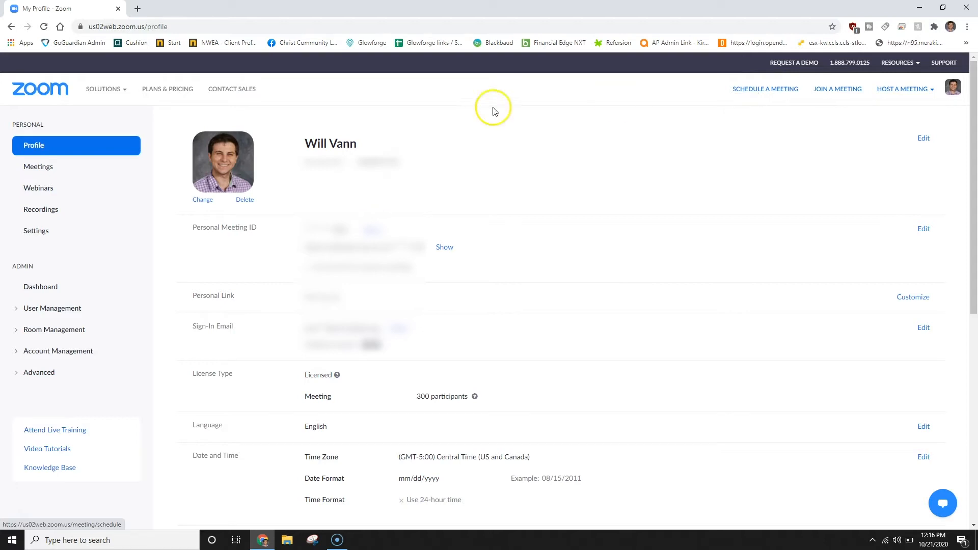
{"action": "left_click", "coordinate": [41, 169]}
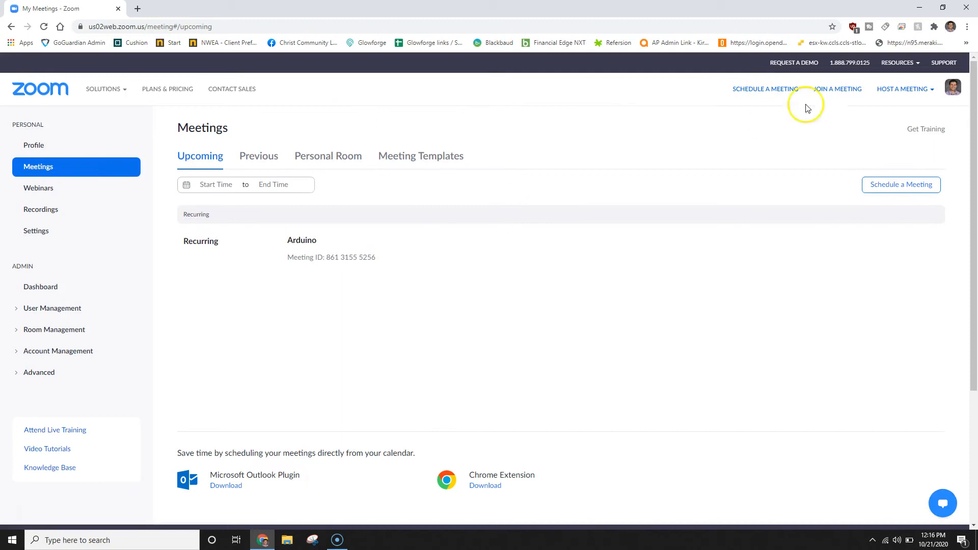
{"action": "left_click", "coordinate": [775, 94]}
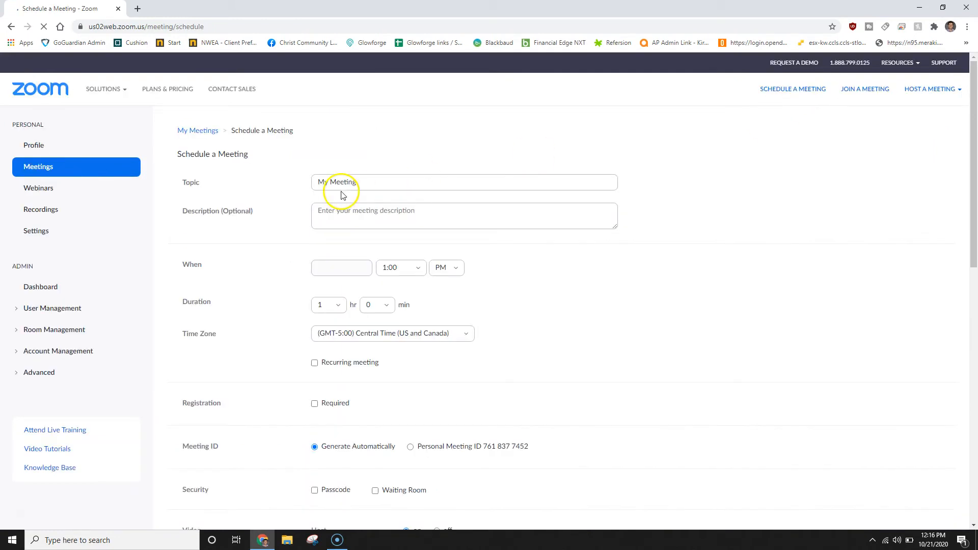
{"action": "left_click", "coordinate": [749, 97]}
{"action": "left_click", "coordinate": [759, 92]}
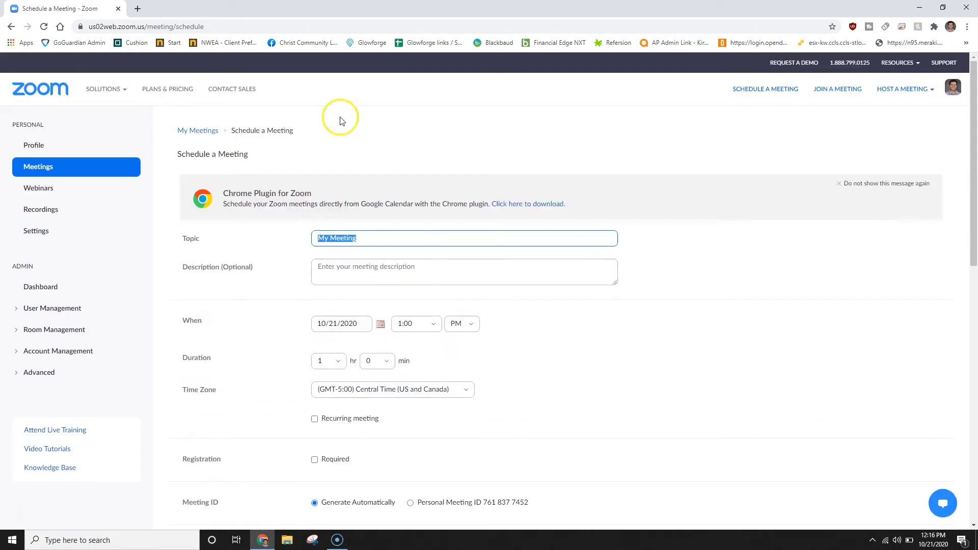
- Start scheduling a new meeting from the Meetings page with the topic "Test Meeting" and the description "This is only a test"
{"action": "left_click", "coordinate": [38, 168]}
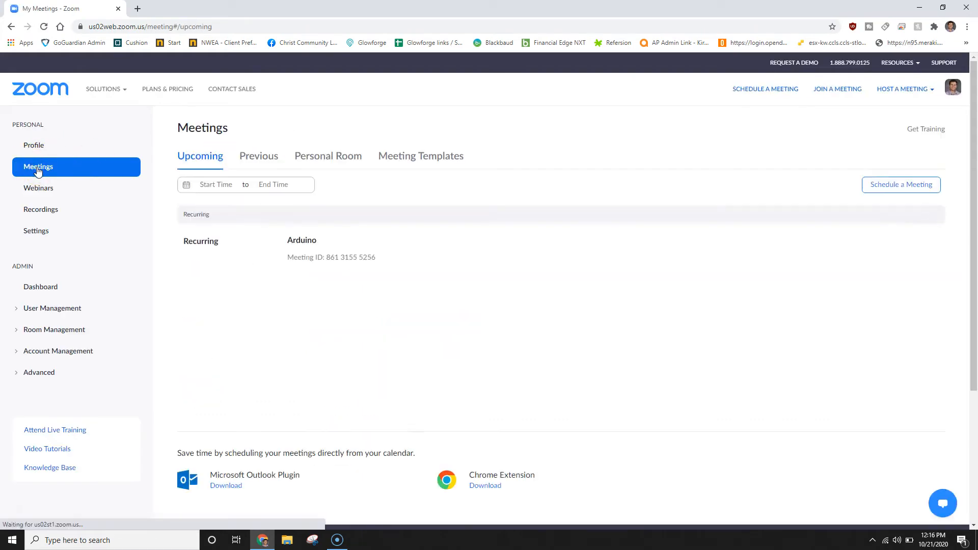
{"action": "left_click", "coordinate": [887, 187]}
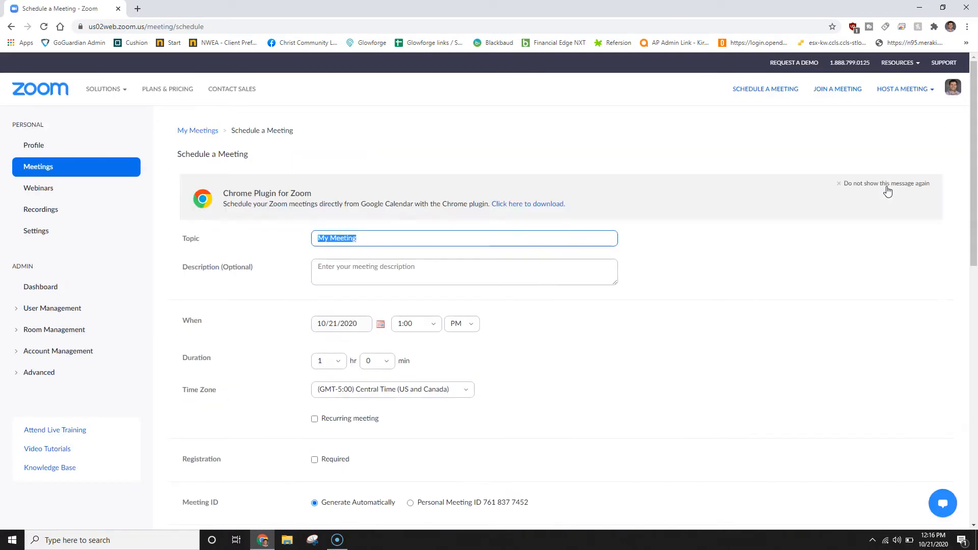
{"action": "type", "text": "Test"}
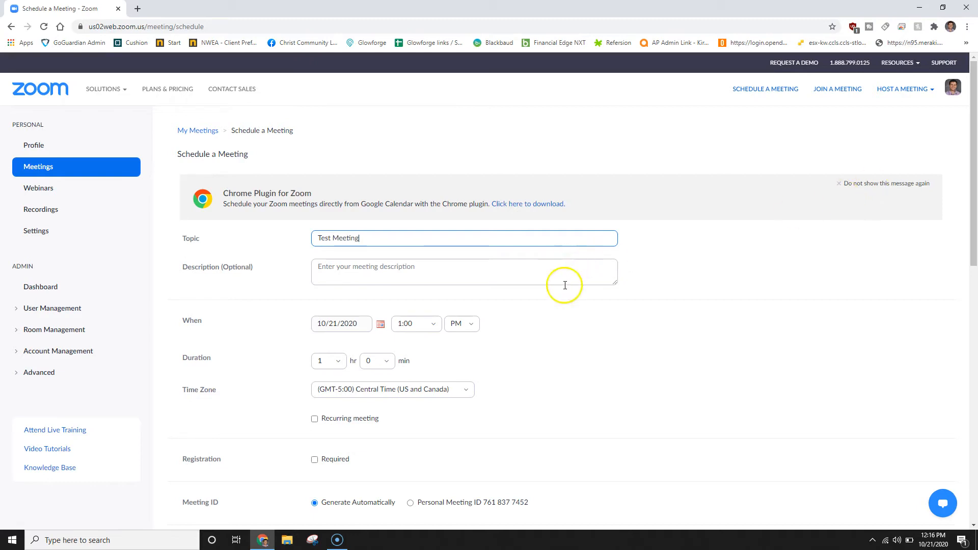
{"action": "left_click", "coordinate": [491, 275]}
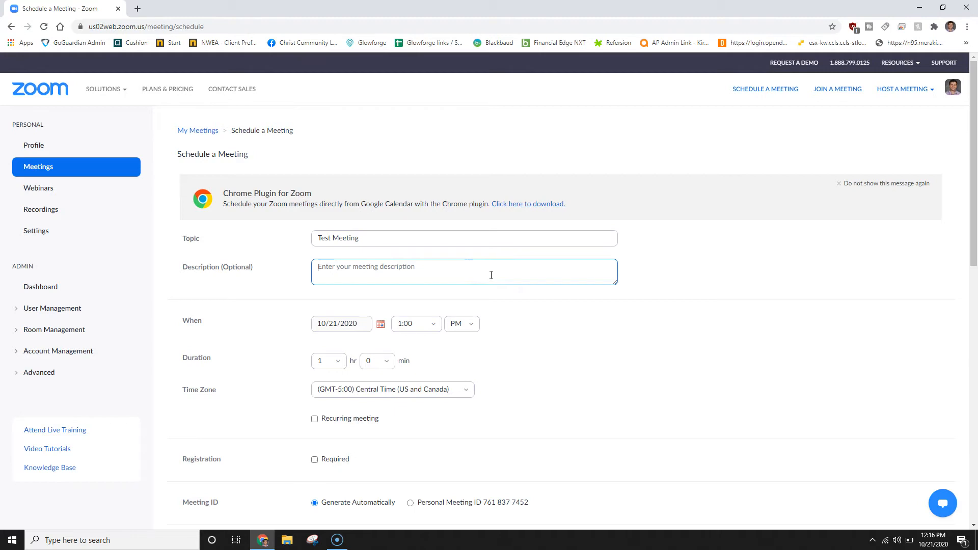
{"action": "type", "text": "Th"}
- Set the meeting's date to 10/30/2020 and its start time to 2:30 PM
{"action": "left_click", "coordinate": [345, 323]}
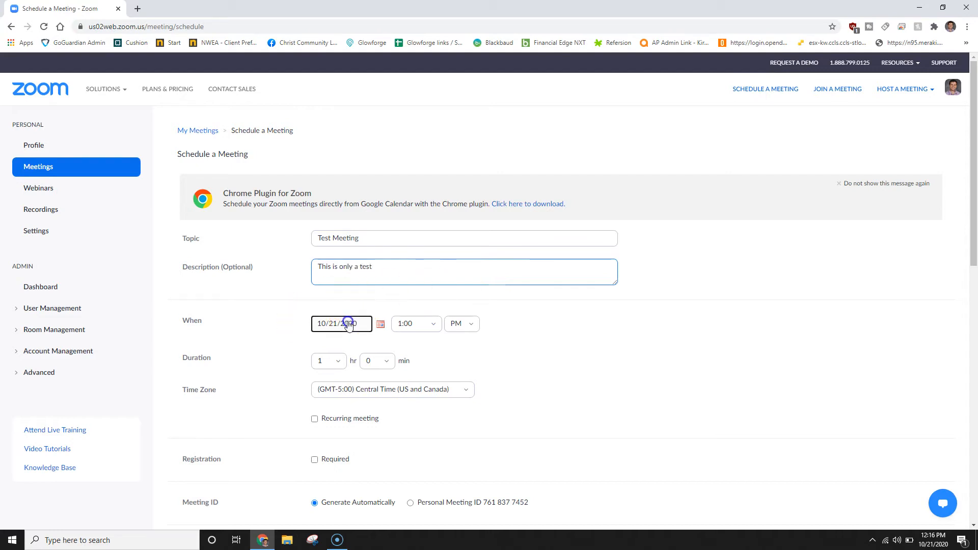
{"action": "left_click", "coordinate": [379, 324]}
{"action": "left_click", "coordinate": [387, 408]}
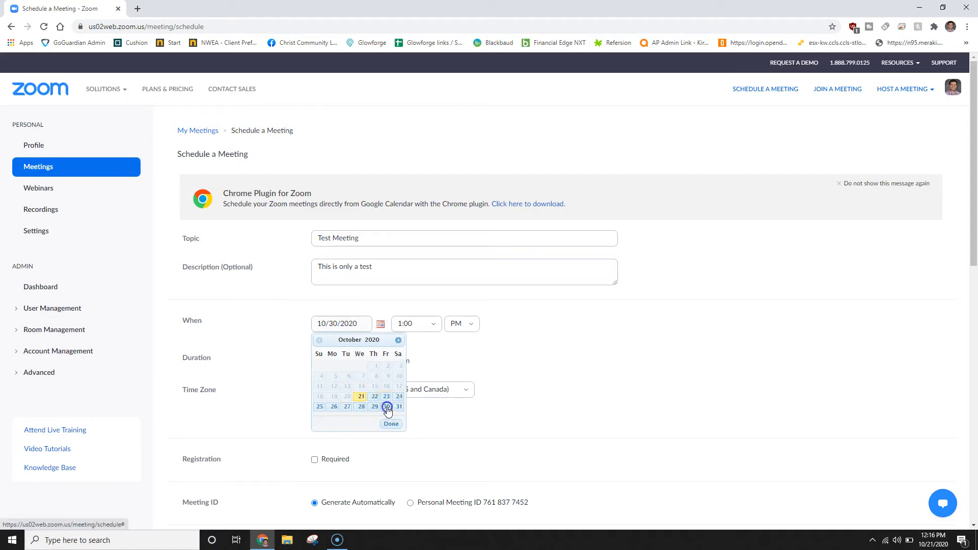
{"action": "left_click", "coordinate": [419, 324]}
{"action": "left_click", "coordinate": [406, 427]}
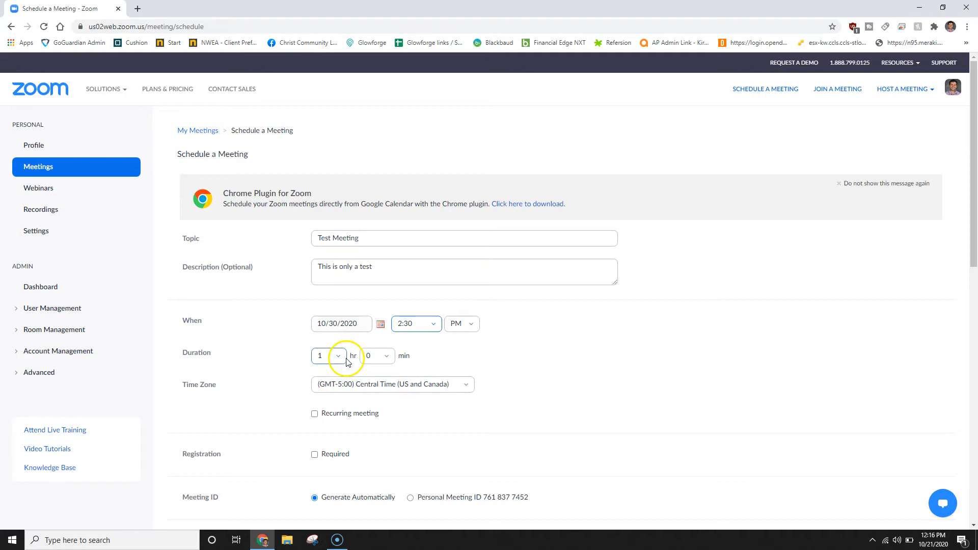
- Make the meeting recurring, trying the Daily recurrence before setting it to Weekly
{"action": "scroll", "coordinate": [385, 413], "scroll_direction": "down", "scroll_amount": 2}
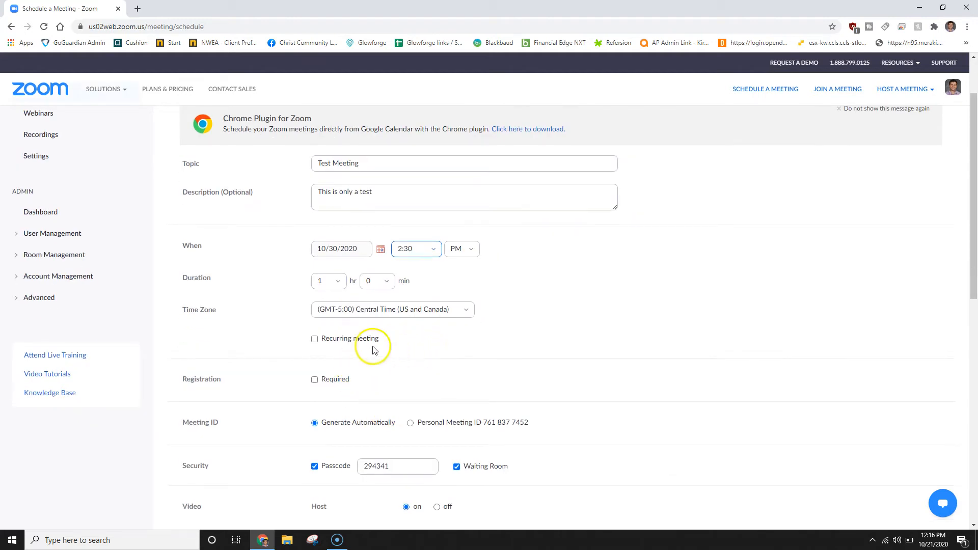
{"action": "left_click", "coordinate": [315, 340]}
{"action": "left_click", "coordinate": [454, 364]}
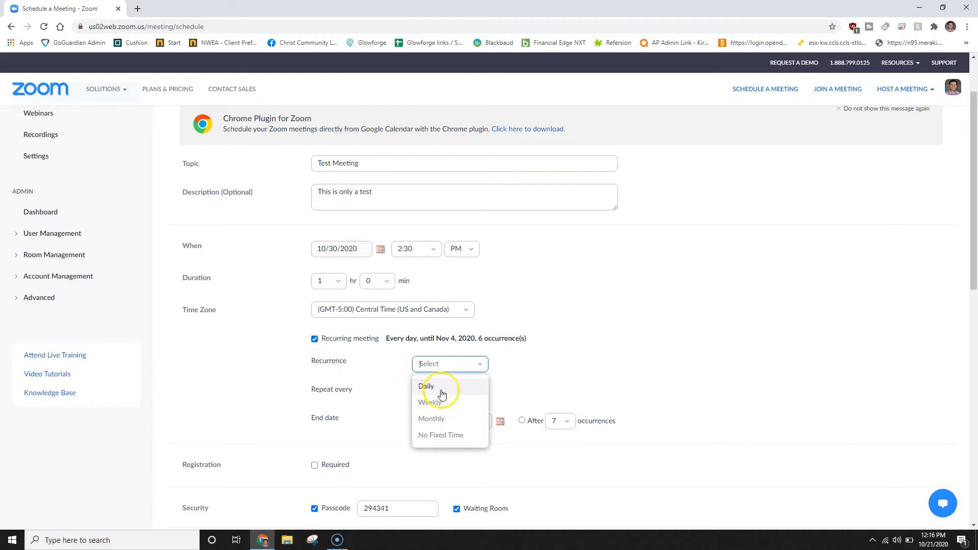
{"action": "left_click", "coordinate": [561, 395]}
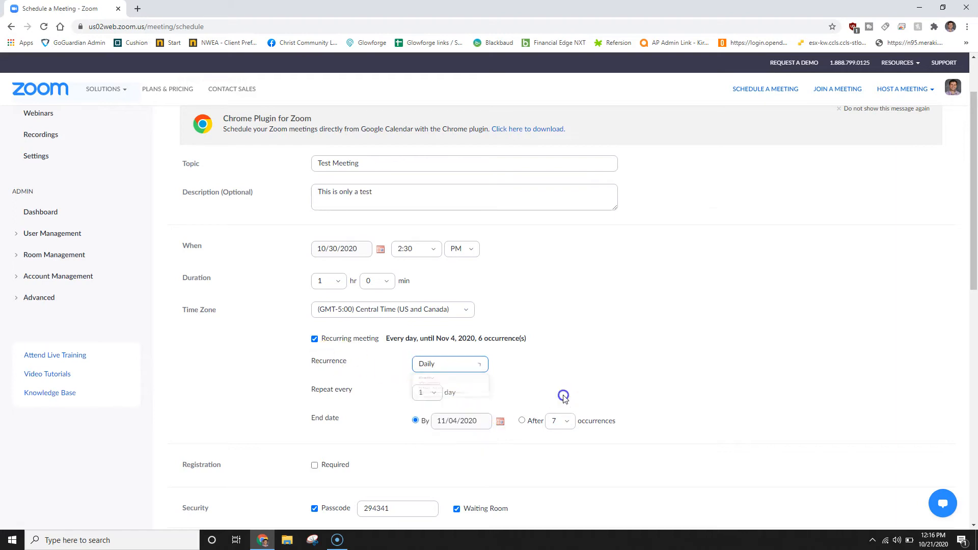
{"action": "left_click", "coordinate": [428, 396]}
{"action": "left_click", "coordinate": [447, 364]}
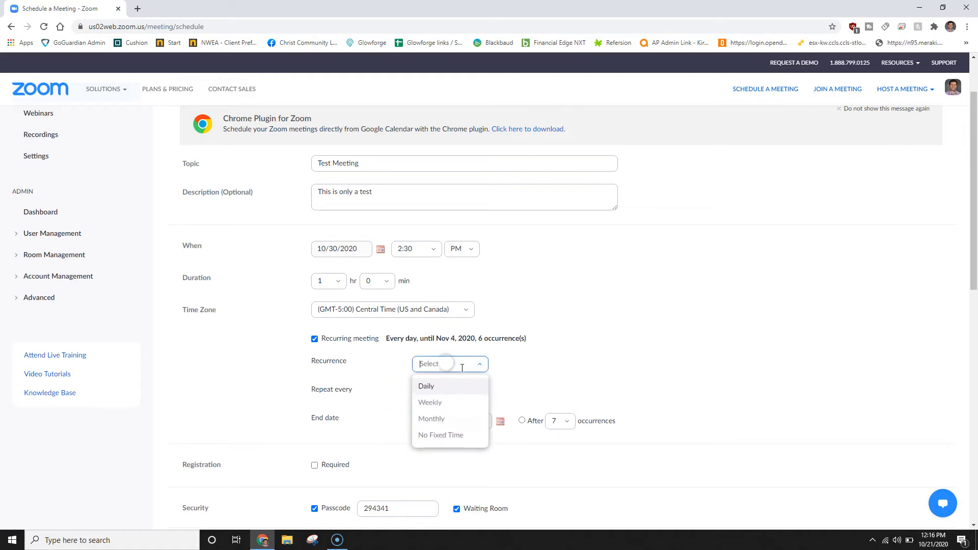
{"action": "left_click", "coordinate": [427, 385]}
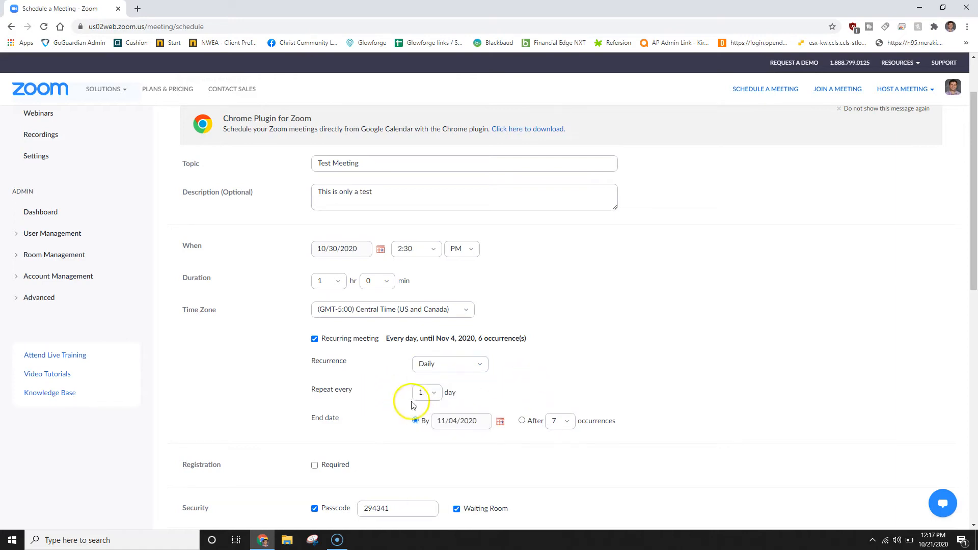
{"action": "left_click", "coordinate": [448, 365]}
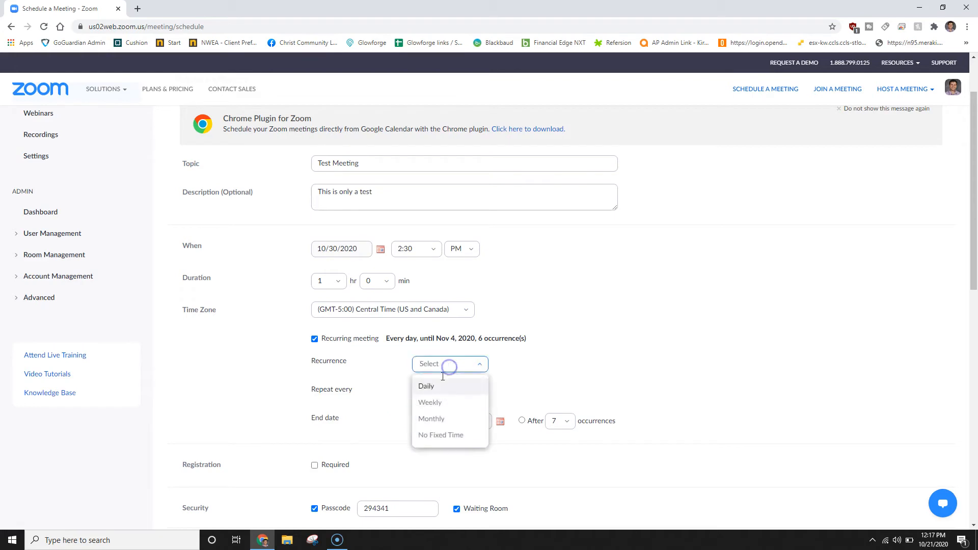
{"action": "left_click", "coordinate": [427, 403]}
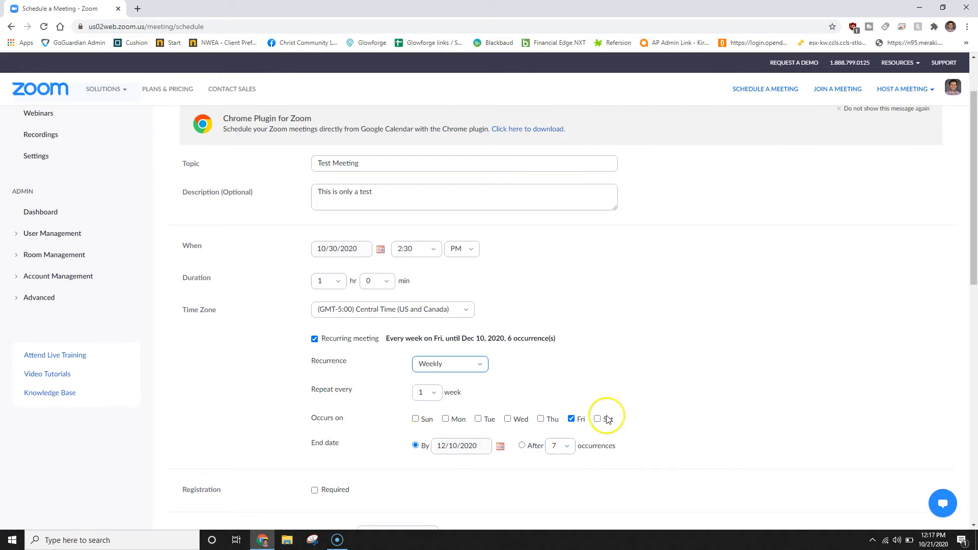
- Set the host's video to off for the meeting
{"action": "scroll", "coordinate": [608, 417], "scroll_direction": "down", "scroll_amount": 3}
{"action": "scroll", "coordinate": [608, 419], "scroll_direction": "down", "scroll_amount": 2}
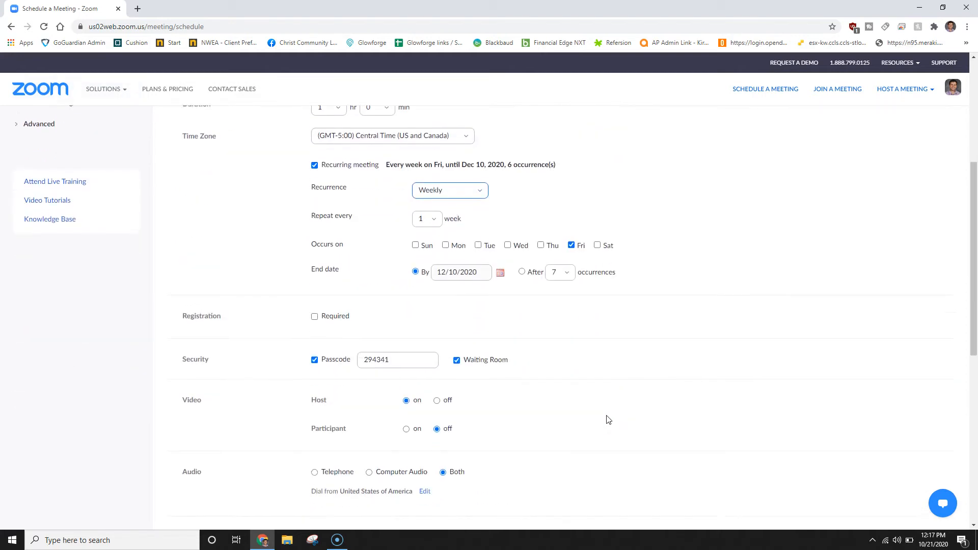
{"action": "left_click", "coordinate": [472, 320]}
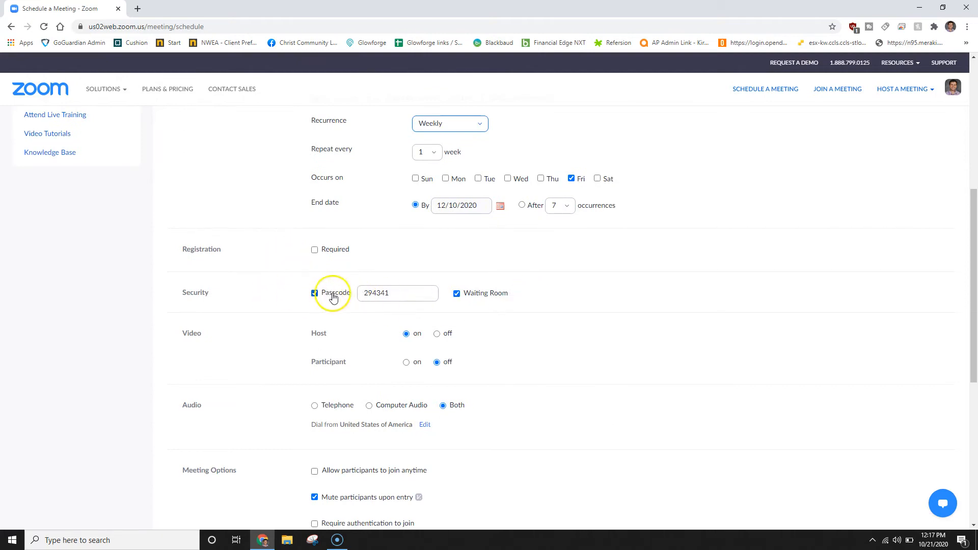
{"action": "scroll", "coordinate": [345, 341], "scroll_direction": "down", "scroll_amount": 1}
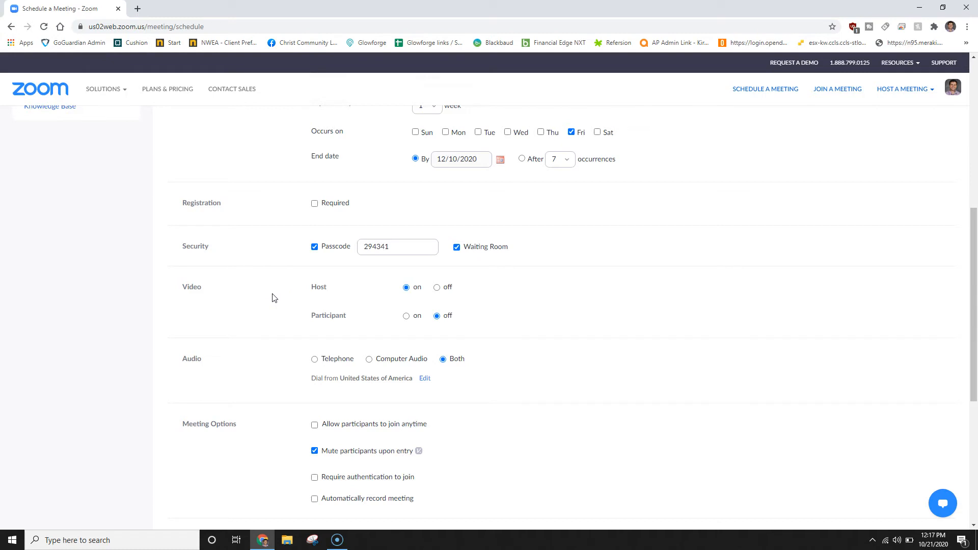
{"action": "left_click", "coordinate": [438, 289]}
- Try the Computer Audio and Telephone options for the meeting's audio, returning to Both
{"action": "scroll", "coordinate": [524, 364], "scroll_direction": "down", "scroll_amount": 2}
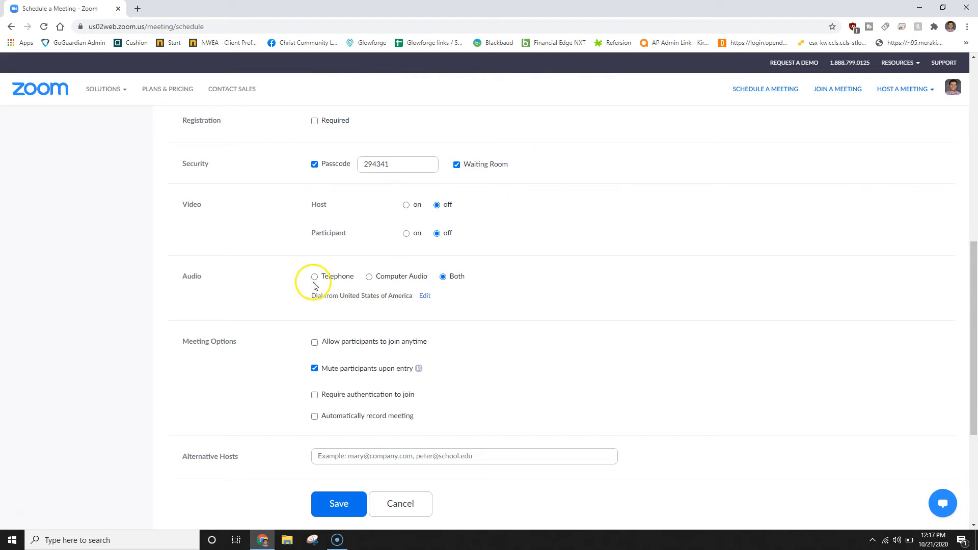
{"action": "left_click", "coordinate": [369, 277]}
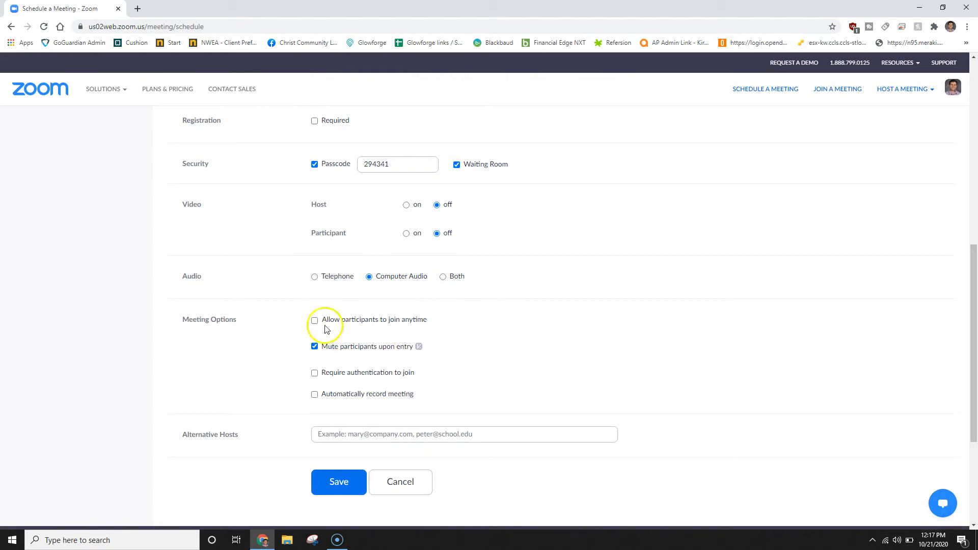
{"action": "left_click", "coordinate": [314, 276]}
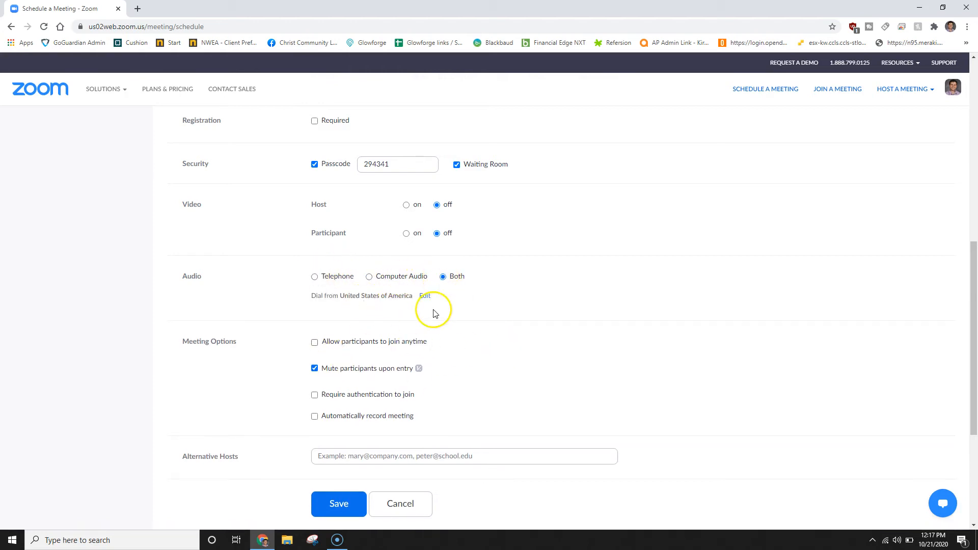
- Save the new recurring meeting with the chosen settings
{"action": "scroll", "coordinate": [253, 352], "scroll_direction": "down", "scroll_amount": 1}
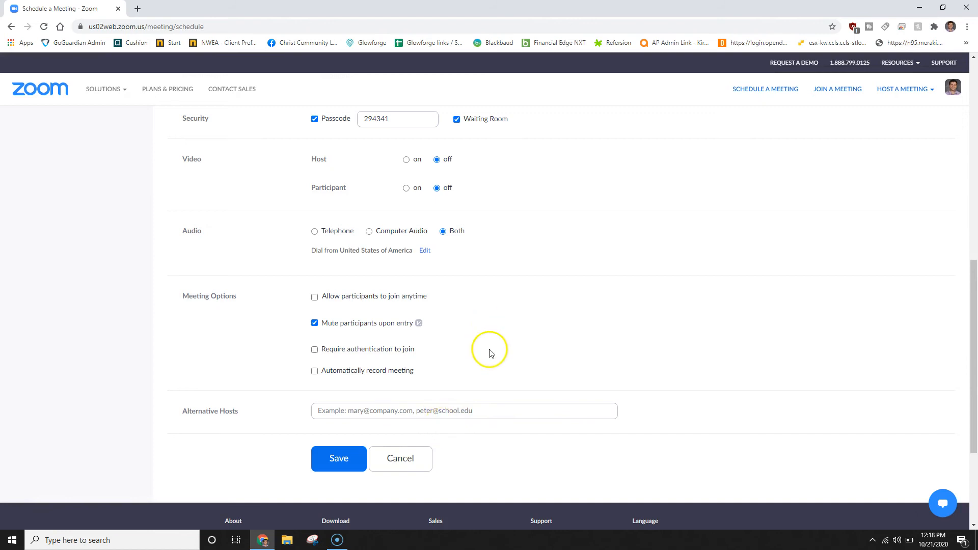
{"action": "scroll", "coordinate": [500, 297], "scroll_direction": "down", "scroll_amount": 1}
{"action": "left_click", "coordinate": [336, 425]}
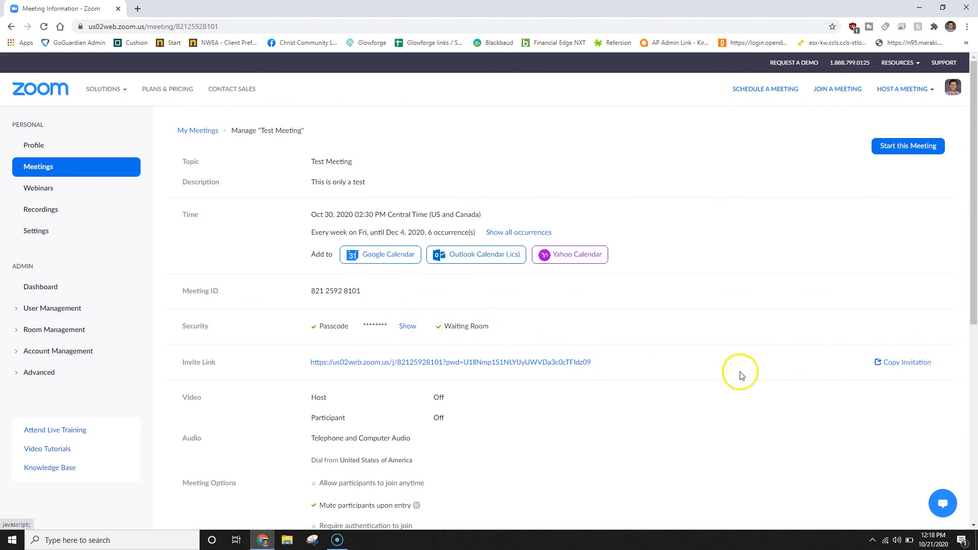
- Examine the form for adding a poll to the saved meeting, close it without creating a poll, and return to the meeting's main details
{"action": "scroll", "coordinate": [738, 371], "scroll_direction": "down", "scroll_amount": 4}
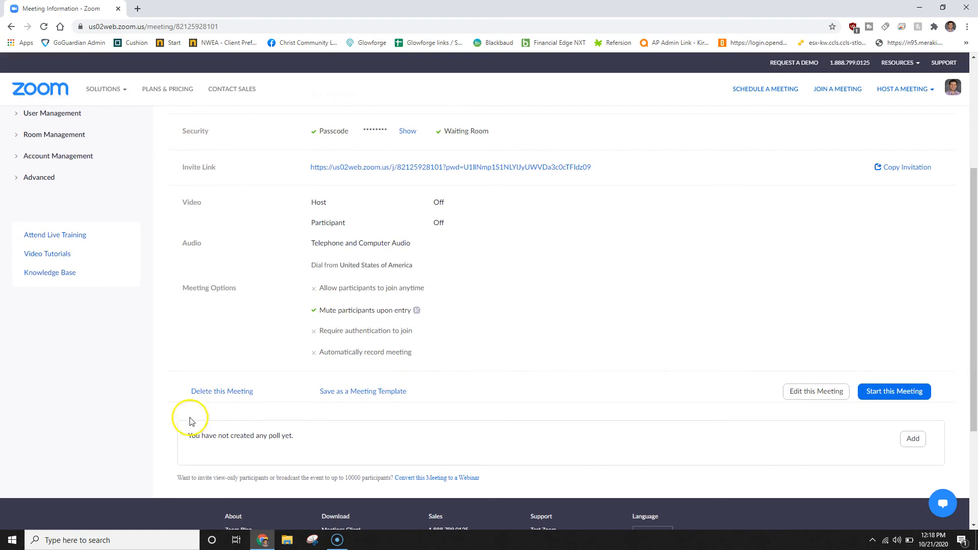
{"action": "left_click", "coordinate": [912, 437]}
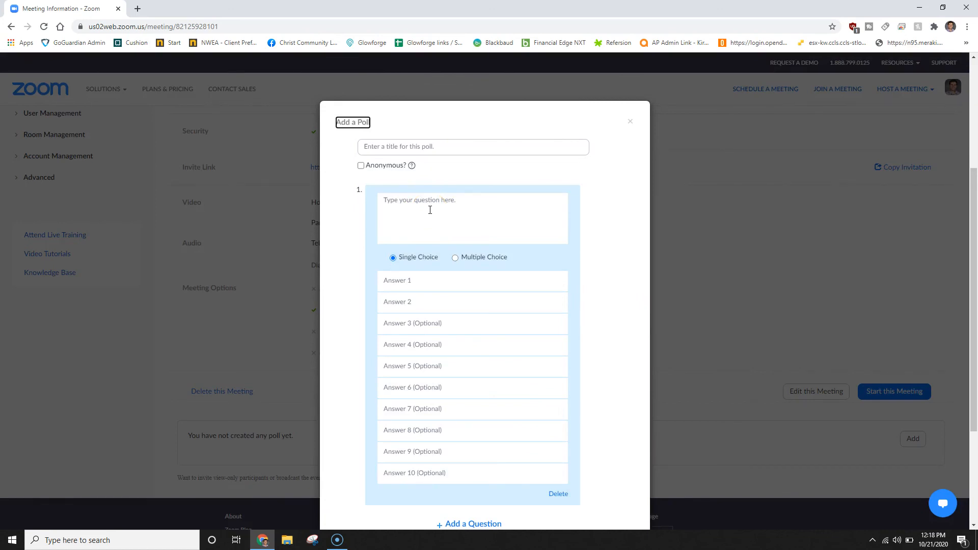
{"action": "left_click", "coordinate": [776, 317]}
{"action": "left_click", "coordinate": [630, 121]}
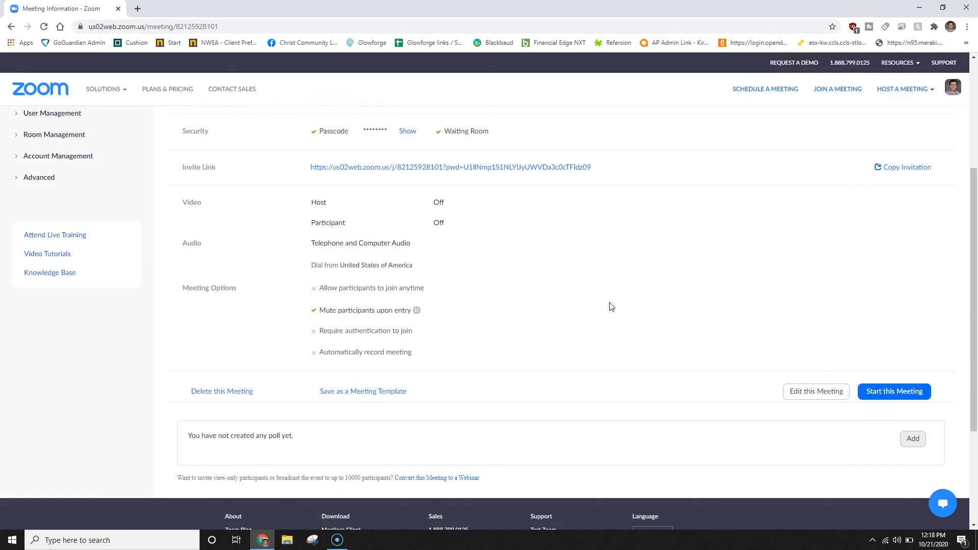
{"action": "scroll", "coordinate": [603, 308], "scroll_direction": "up", "scroll_amount": 3}
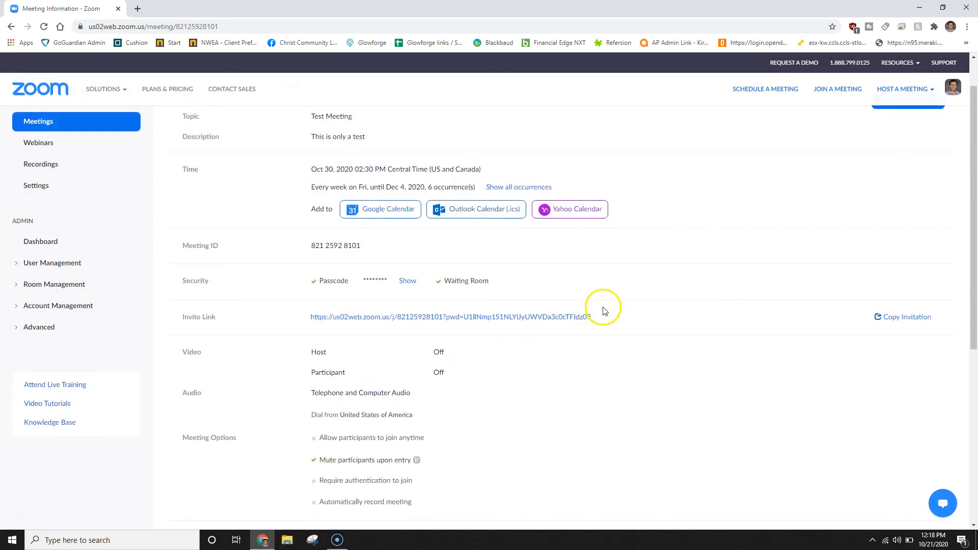
{"action": "scroll", "coordinate": [603, 307], "scroll_direction": "up", "scroll_amount": 1}
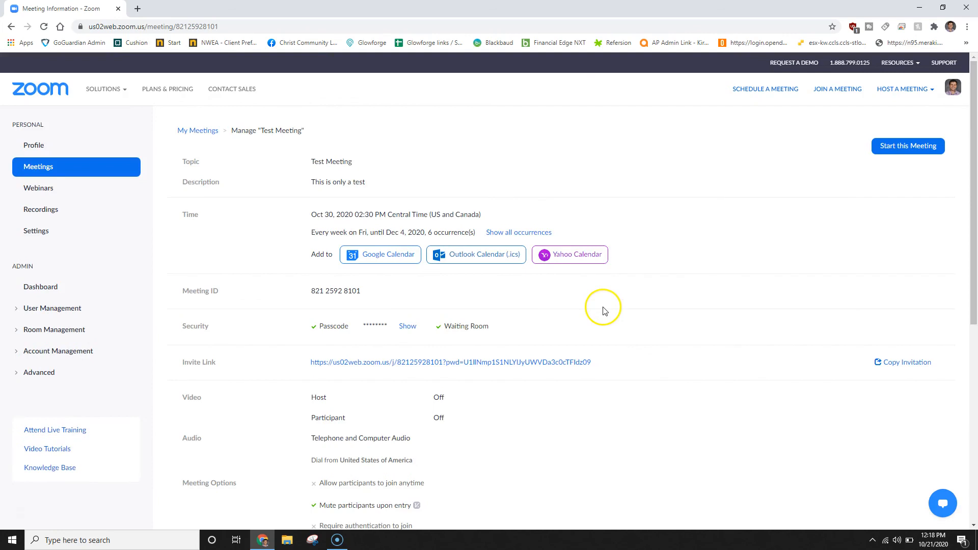